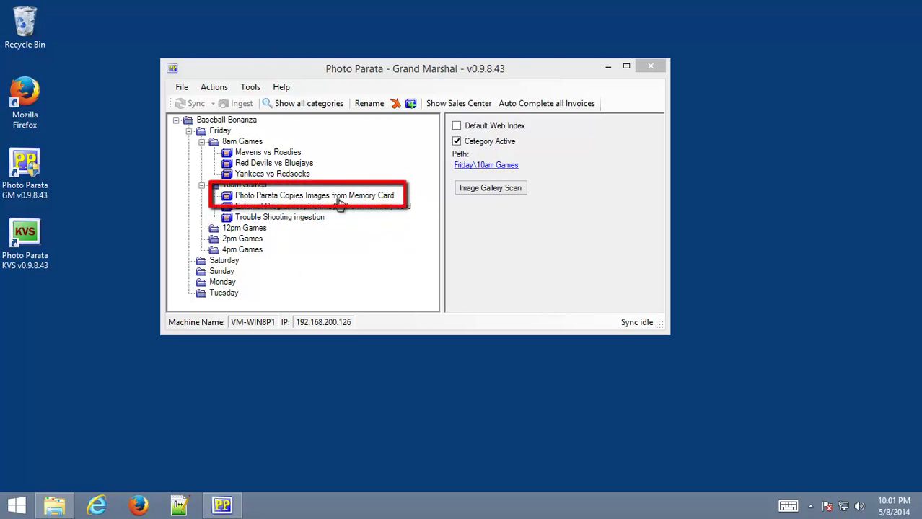
Start an ingest with the NIKON D2H card on E:\ as the source and confirm it.
left_click(311, 199)
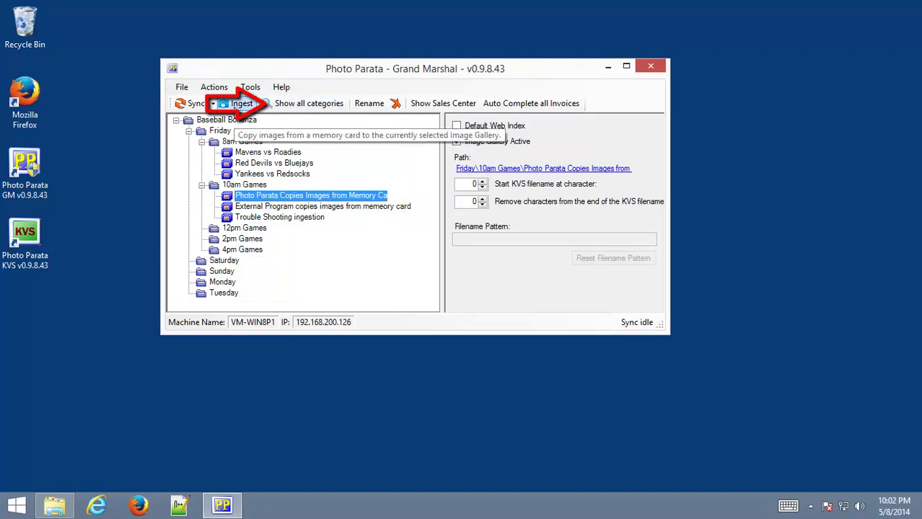
left_click(236, 105)
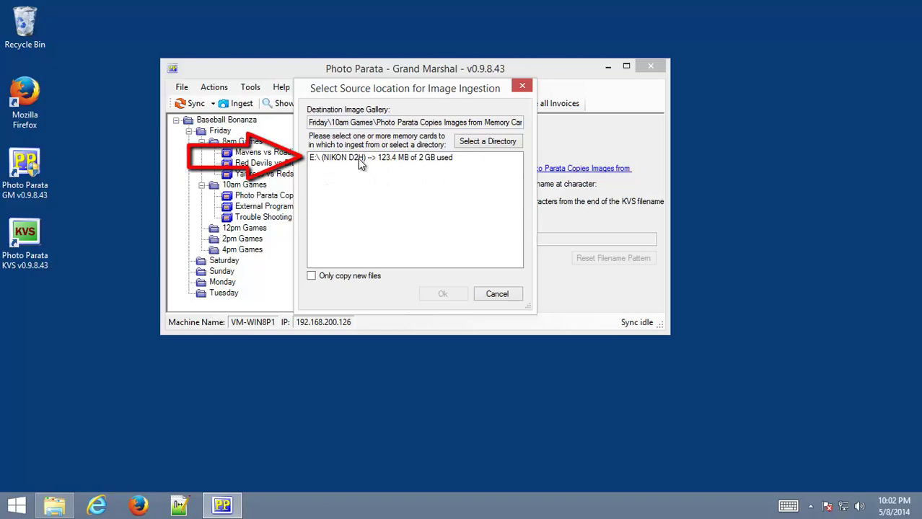
left_click(380, 163)
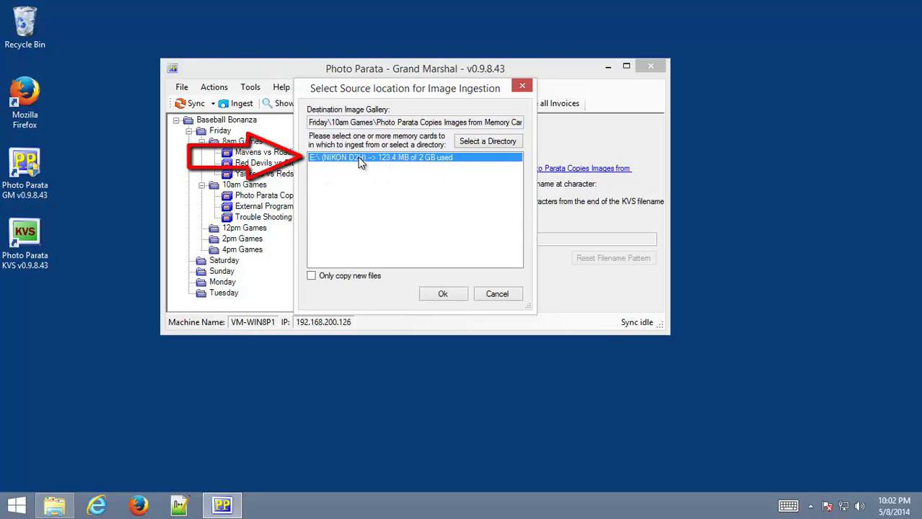
left_click(443, 293)
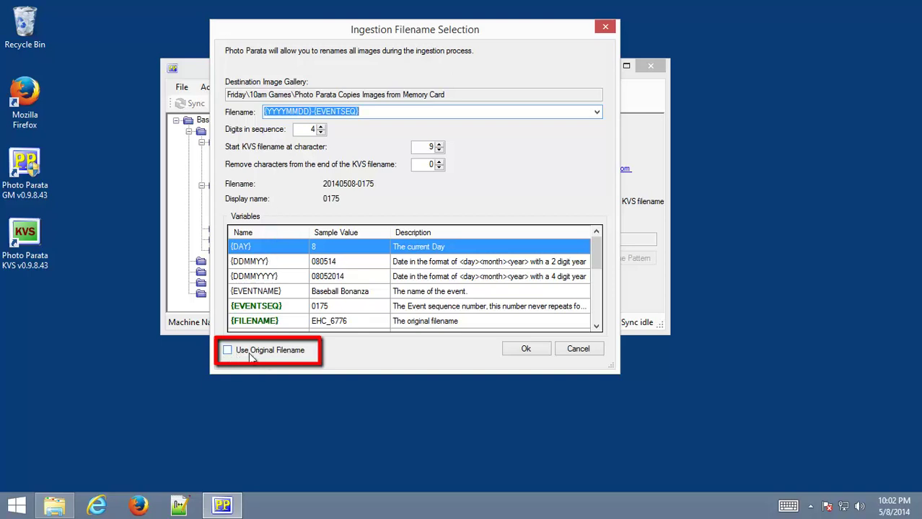
left_click(228, 352)
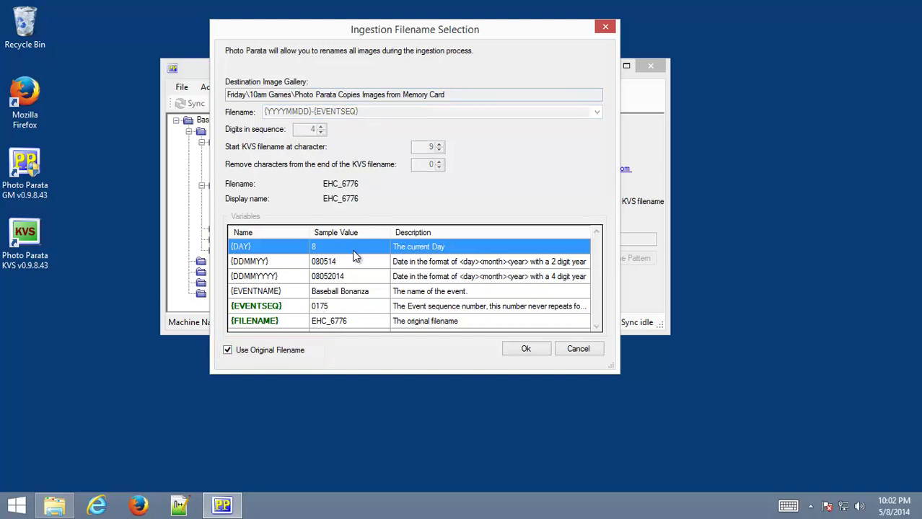
left_click(268, 352)
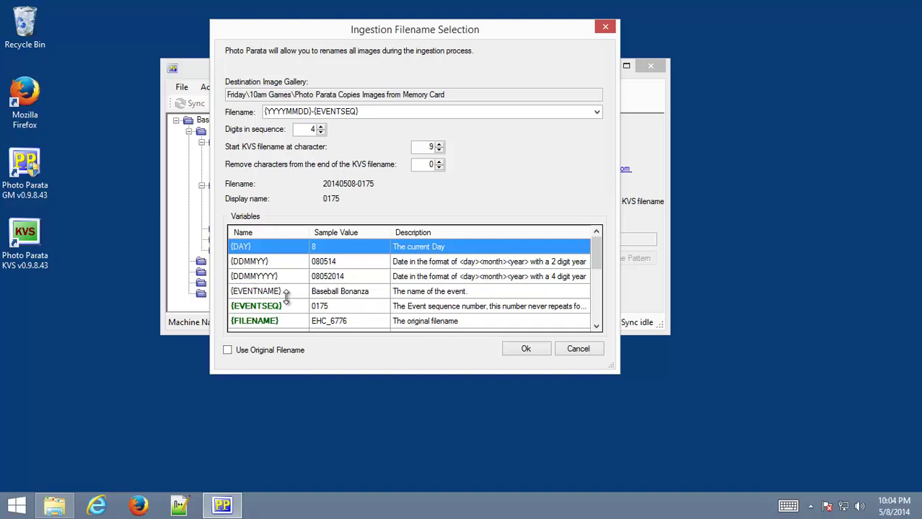
Scroll the Variables list and widen the Name column so names like {IMGGALLERYSEQ} are readable.
left_click(596, 327)
left_click(596, 328)
left_click(596, 327)
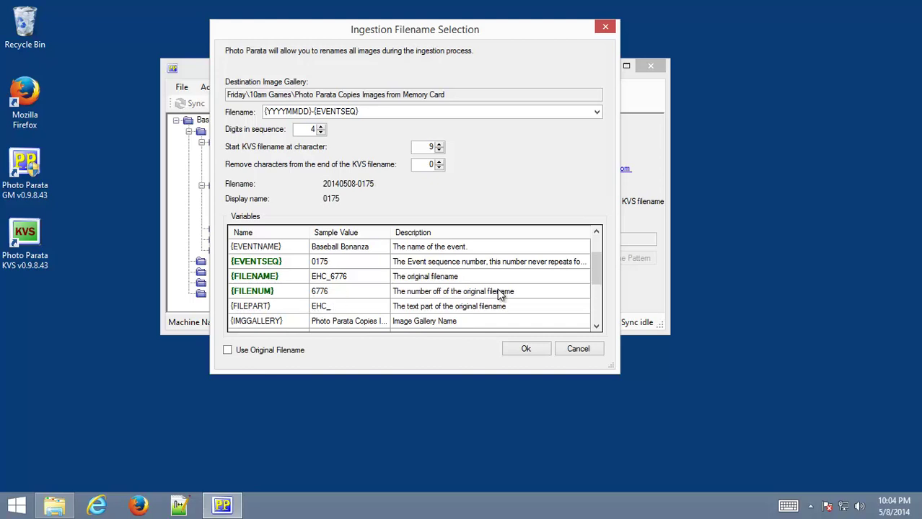
left_click_drag(597, 274, 597, 294)
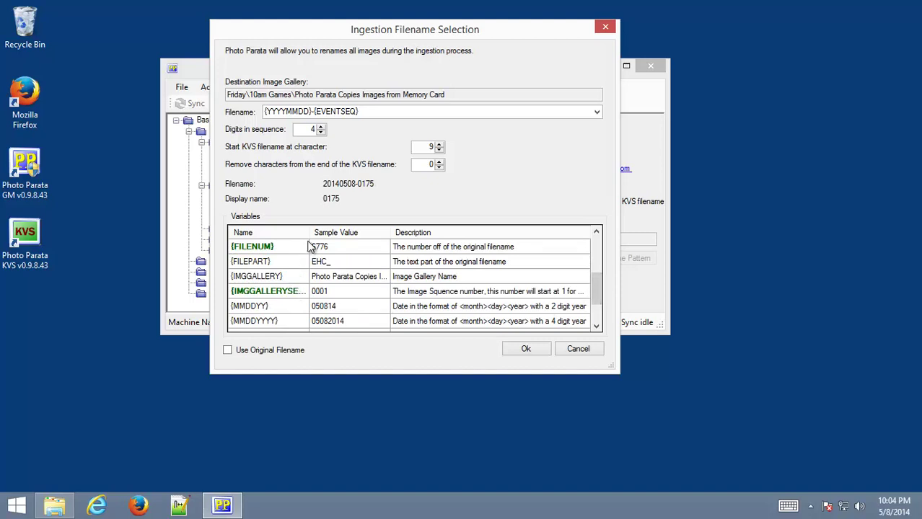
left_click_drag(308, 233, 347, 232)
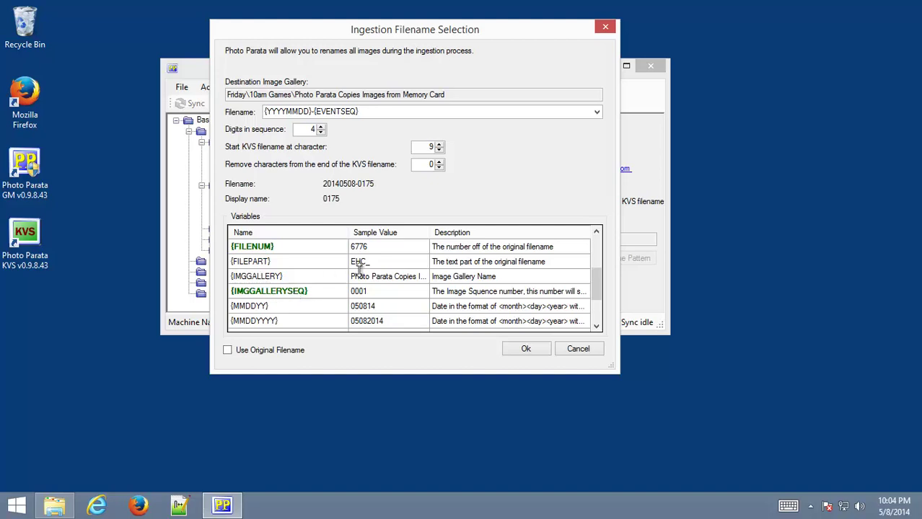
left_click_drag(601, 294, 602, 313)
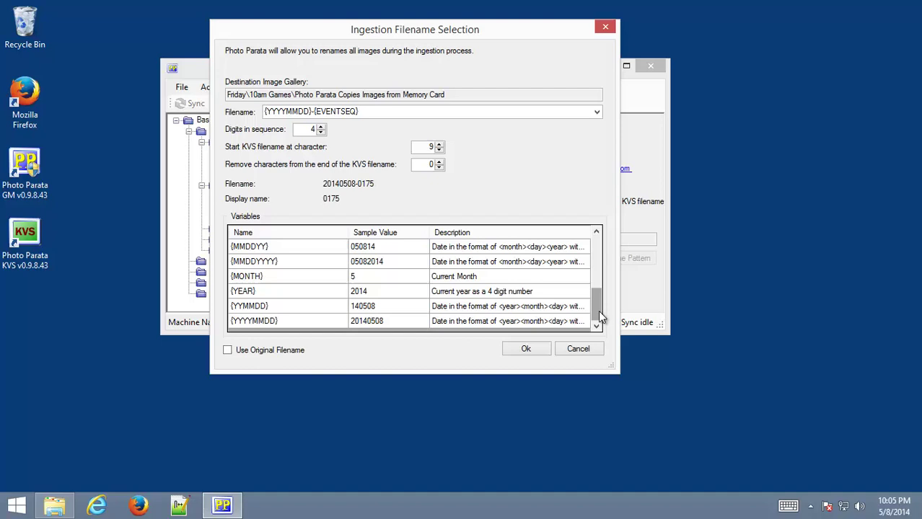
left_click_drag(598, 310, 600, 288)
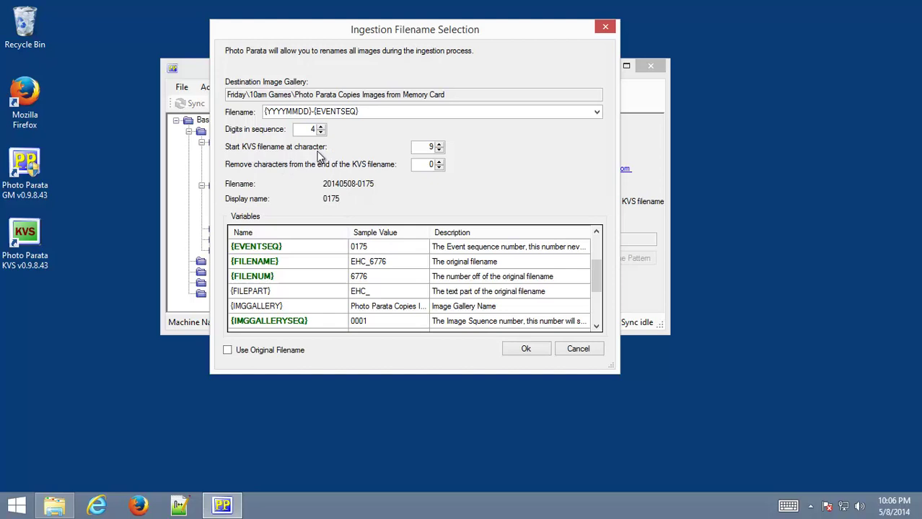
left_click(438, 146)
left_click(321, 127)
left_click(321, 128)
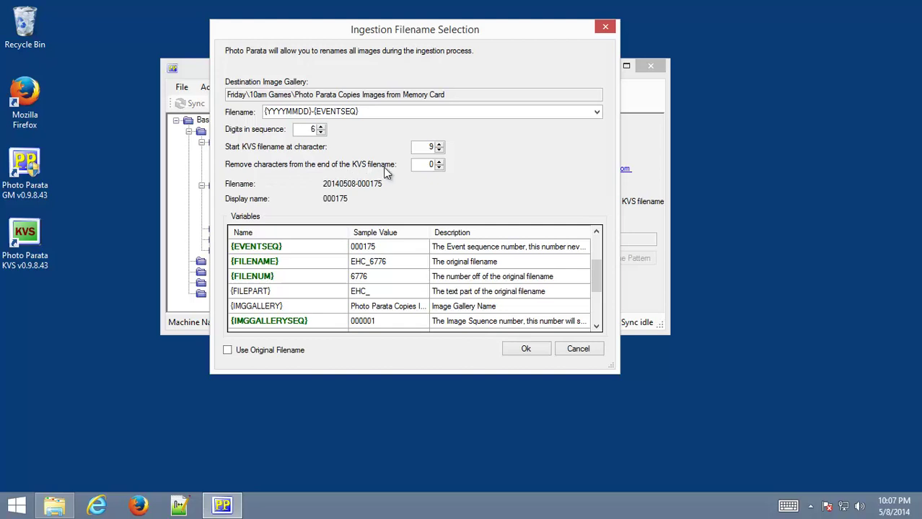
Append _SC to the filename pattern and set KVS remove characters to 3.
left_click(380, 110)
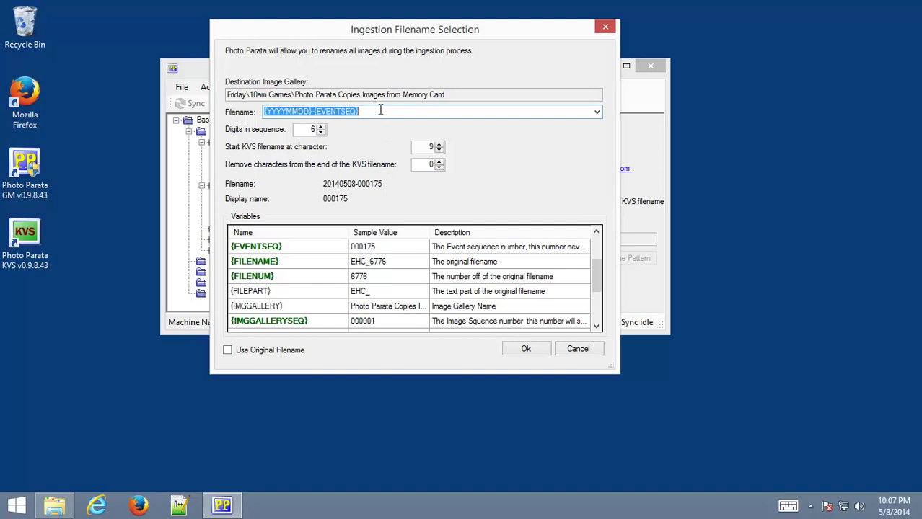
left_click(380, 109)
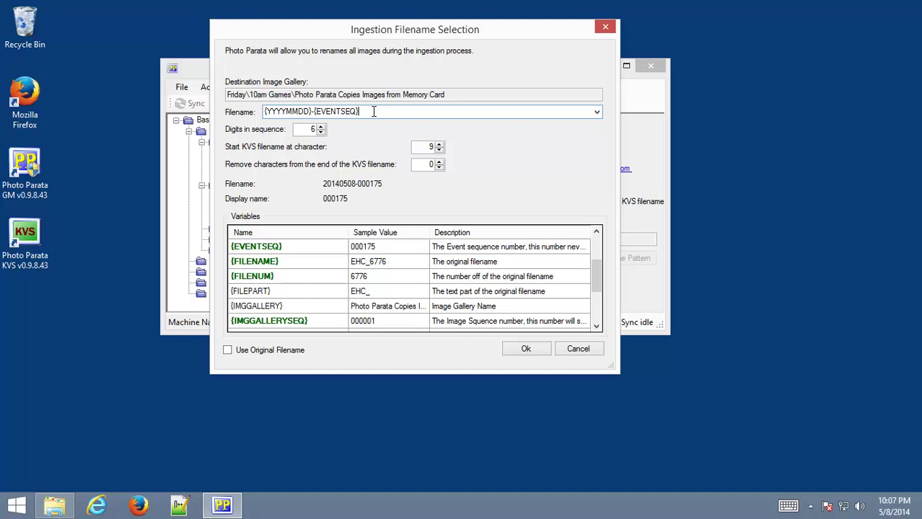
type("_SC")
left_click(437, 161)
left_click(438, 161)
left_click(438, 160)
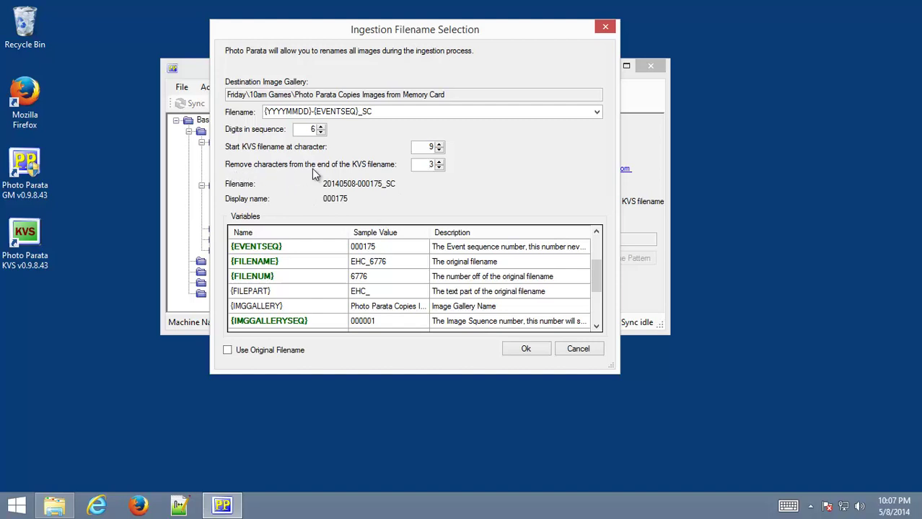
Remove the trailing _SC and insert {FILEPART} after {EVENTSEQ} in the pattern.
left_click(400, 111)
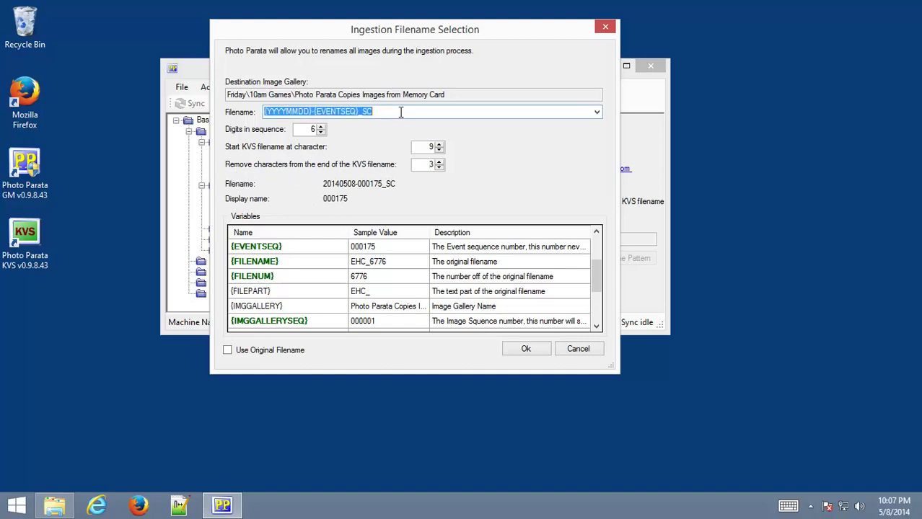
left_click(400, 112)
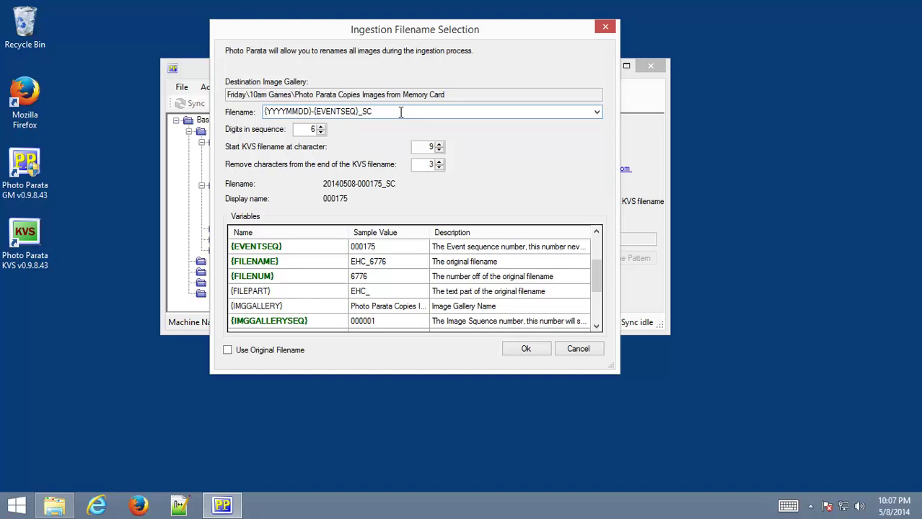
key("BackSpace")
key("BackSpace")
key("BackSpace")
left_click_drag(321, 296, 313, 299)
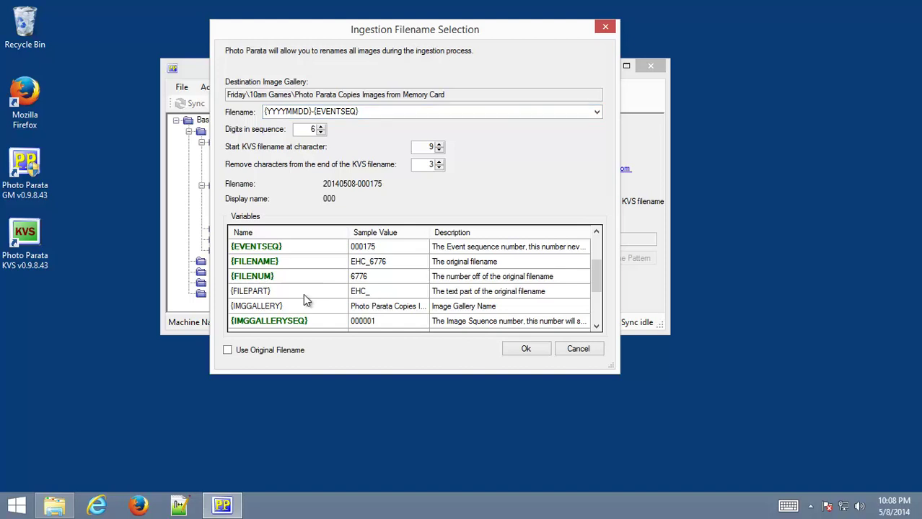
left_click(298, 294)
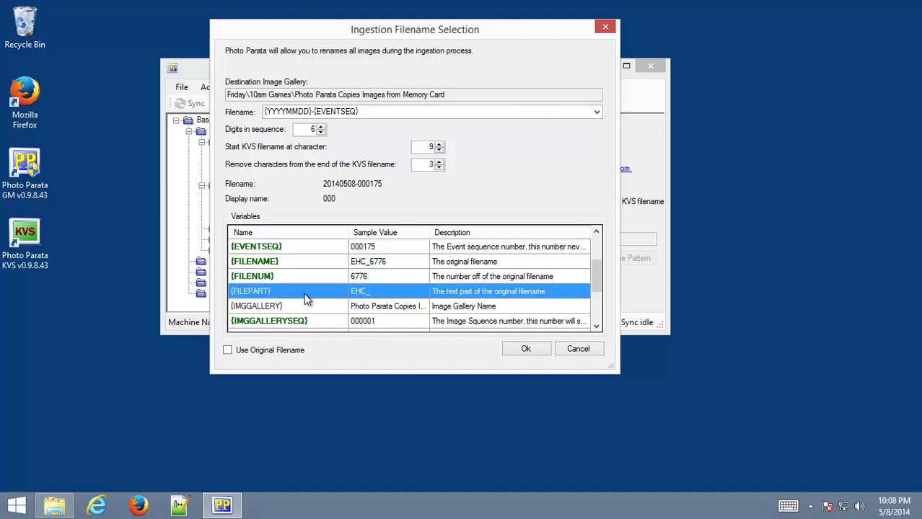
left_click(373, 114)
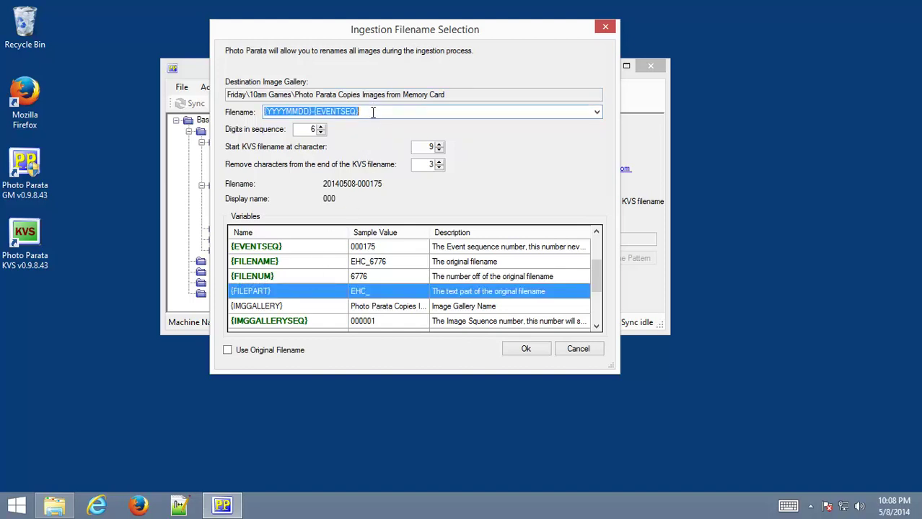
left_click(372, 112)
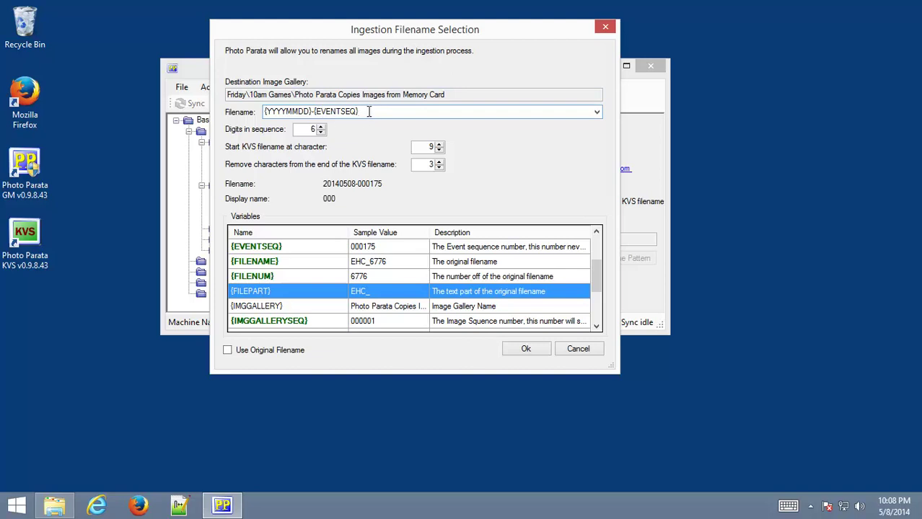
double_click(306, 298)
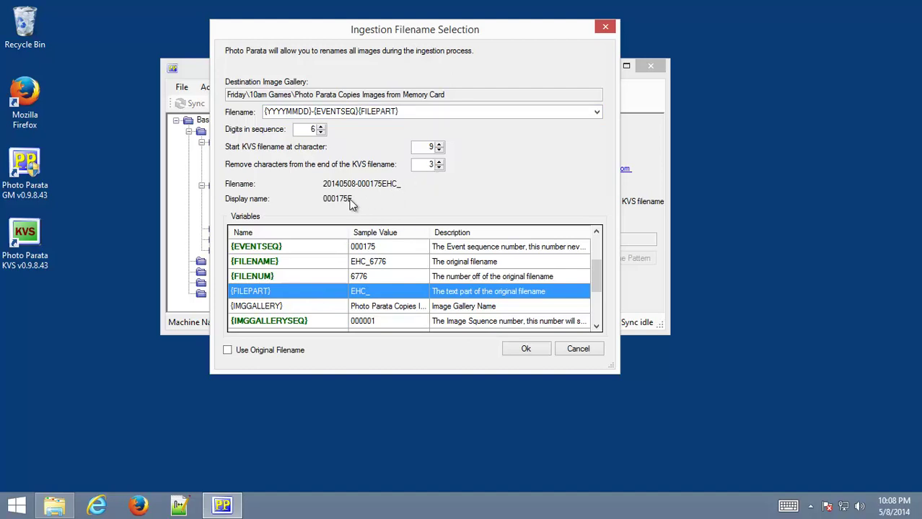
Raise remove characters to 4 and delete the dash after the date variable.
left_click(438, 162)
left_click(314, 111)
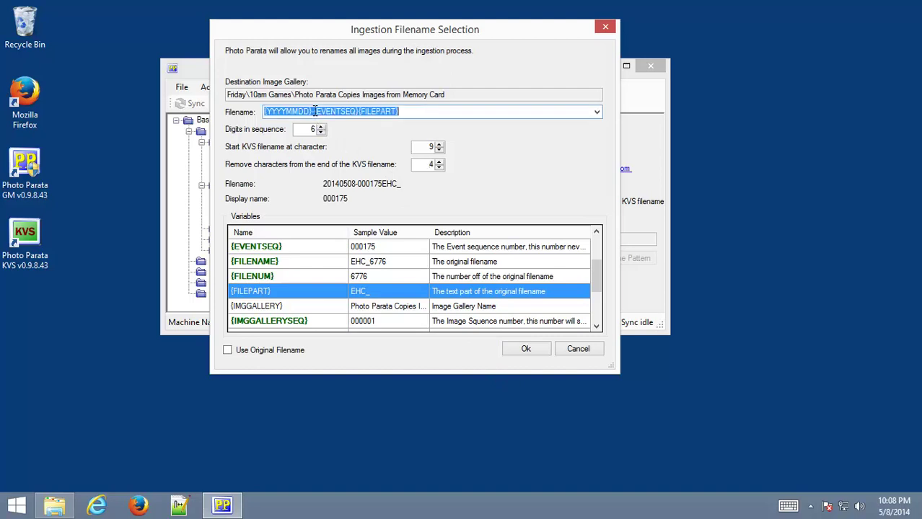
left_click(315, 111)
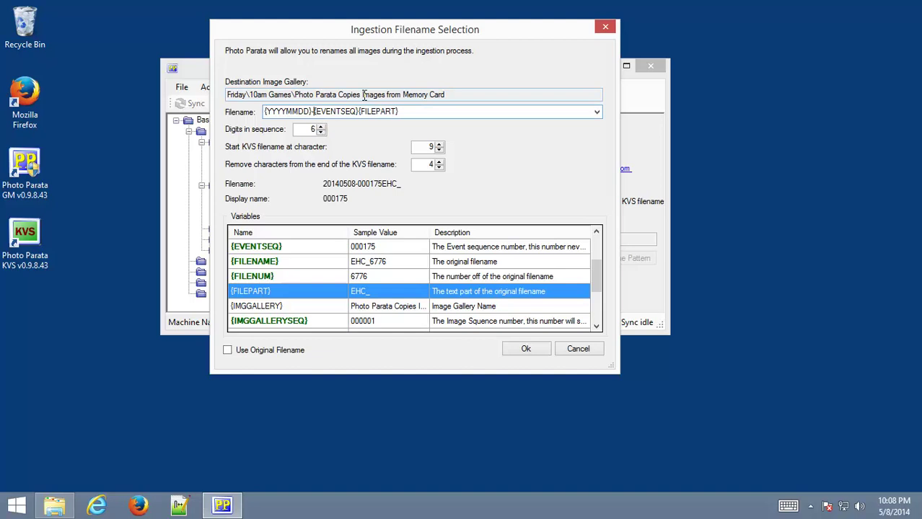
key("BackSpace")
key("BackSpace")
key("BackSpace")
key("BackSpace")
key("BackSpace")
key("BackSpace")
key("BackSpace")
key("BackSpace")
key("BackSpace")
key("BackSpace")
key("BackSpace")
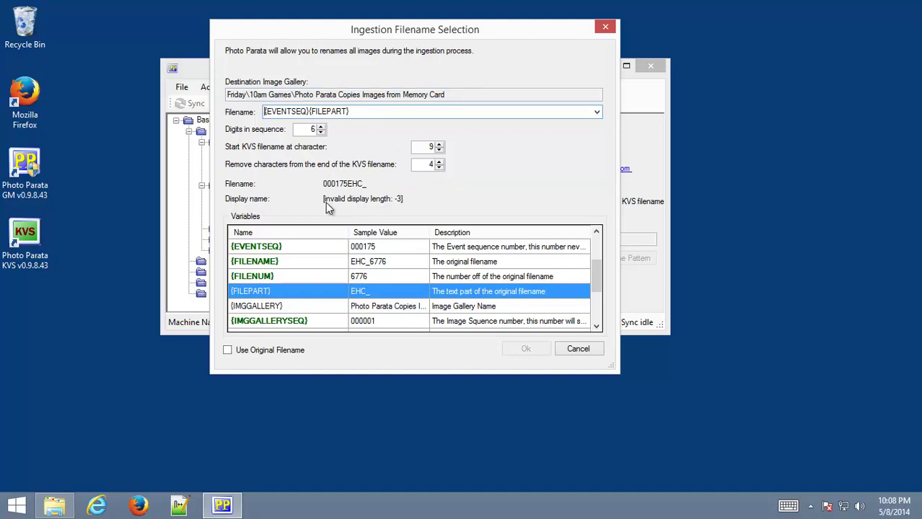
Lower the KVS start character to 0 and accept the naming to begin copying images.
left_click(439, 150)
left_click(439, 150)
left_click(439, 150)
left_click(438, 150)
left_click(439, 151)
left_click(438, 150)
left_click(439, 150)
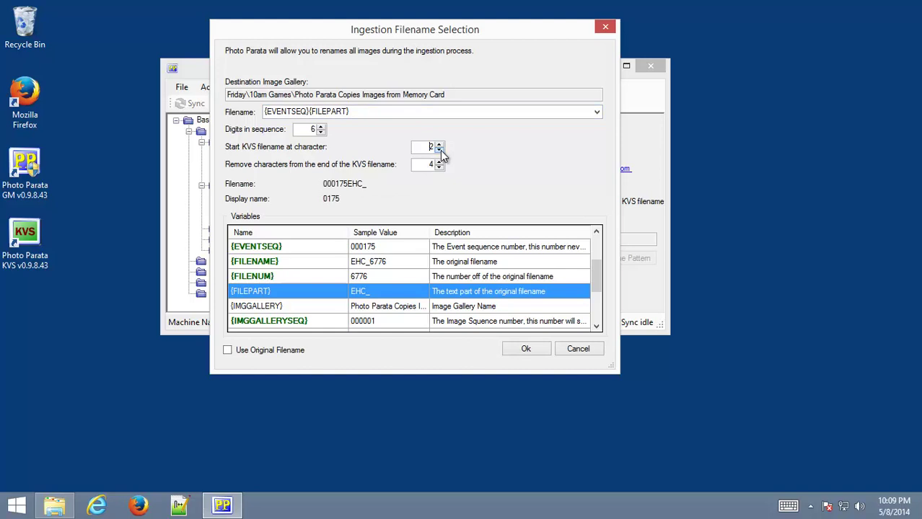
left_click(439, 150)
left_click(439, 150)
left_click(519, 348)
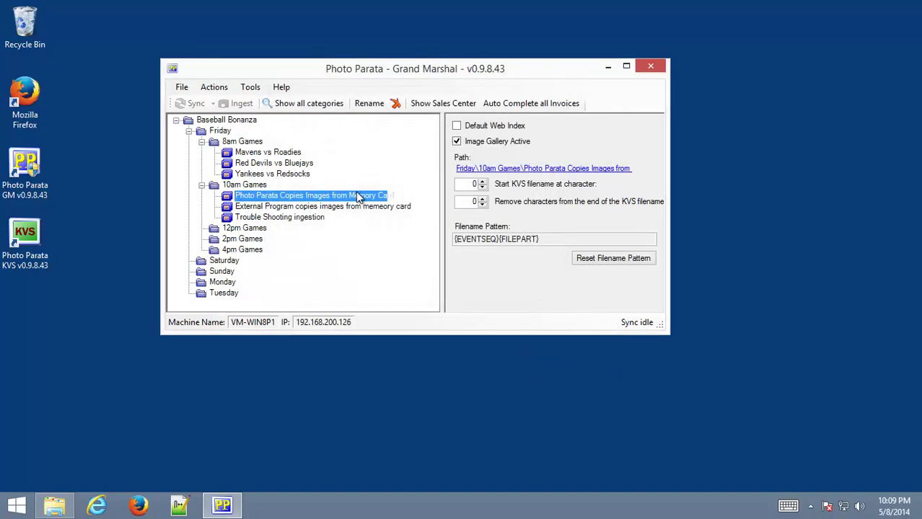
Once ingestion finishes, show the 'External Program copies images from memory card' gallery's settings.
left_click(342, 209)
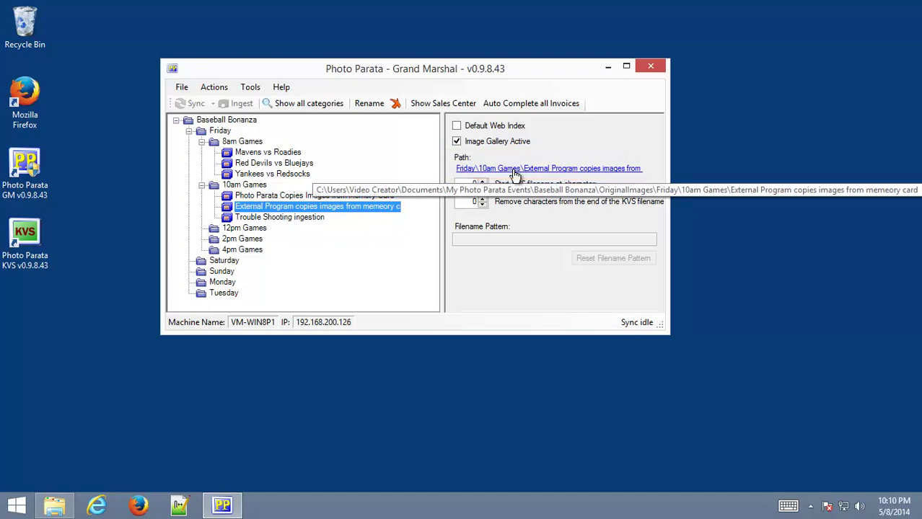
Open the External Program gallery folder in Explorer alongside a second Explorer window.
left_click(513, 170)
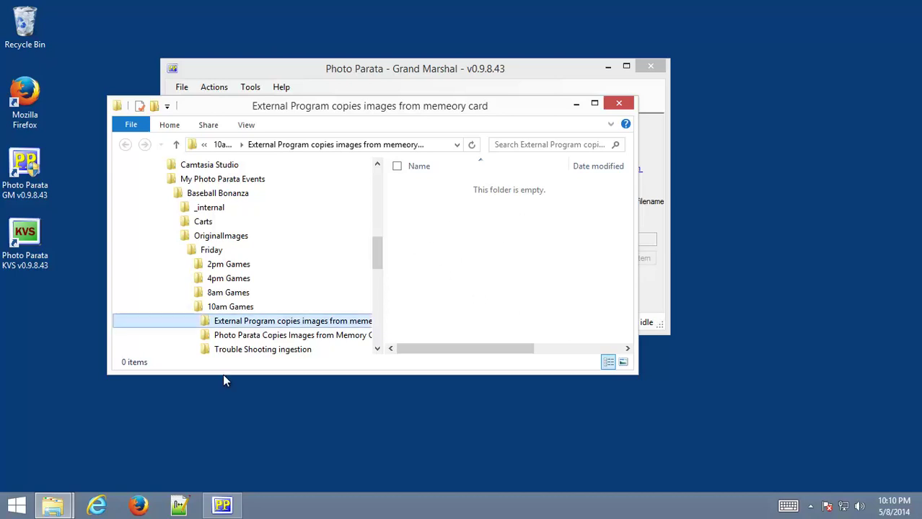
left_click(52, 507)
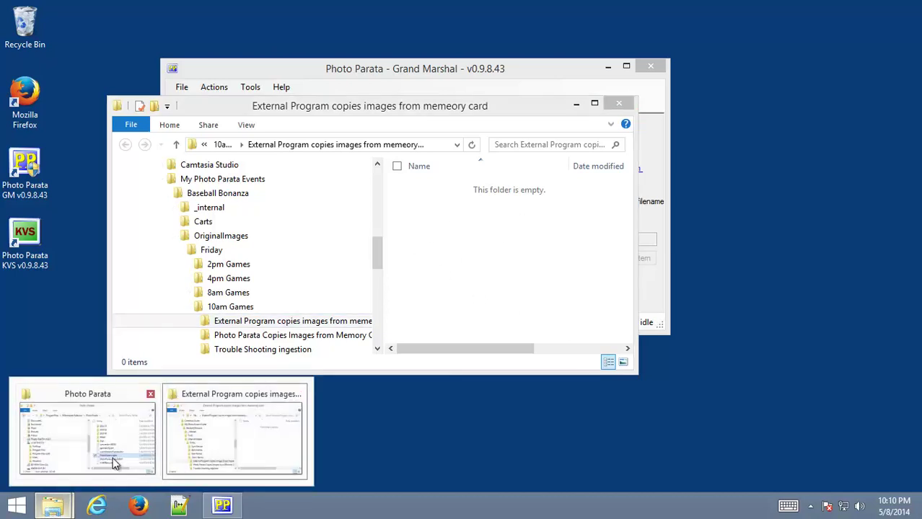
left_click(94, 461)
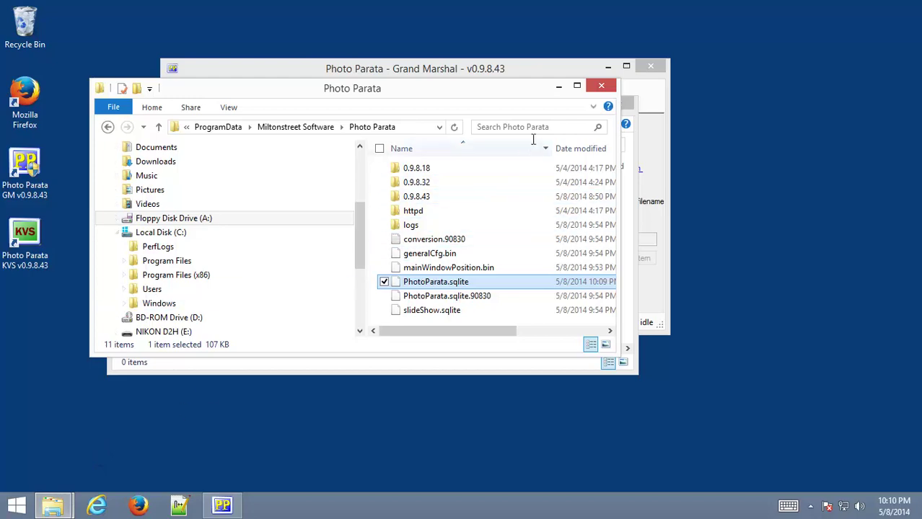
left_click(601, 86)
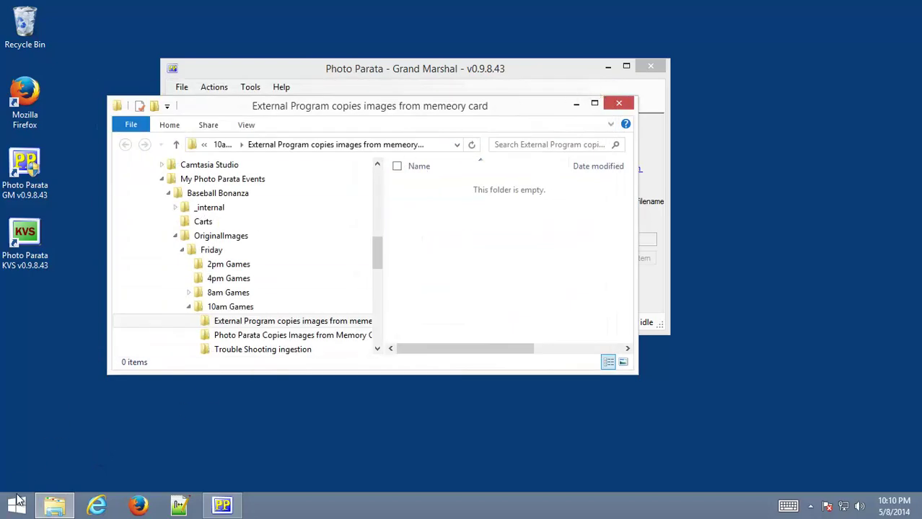
middle_click(58, 507)
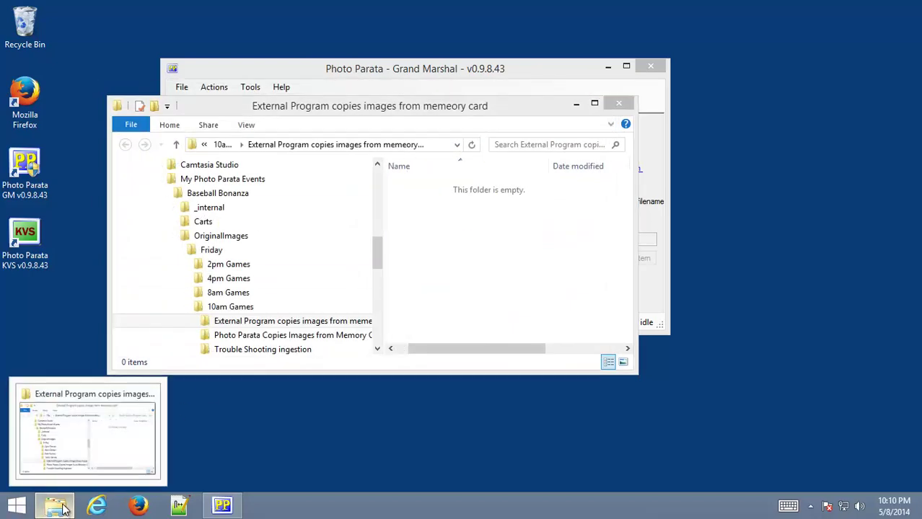
left_click_drag(353, 89, 614, 171)
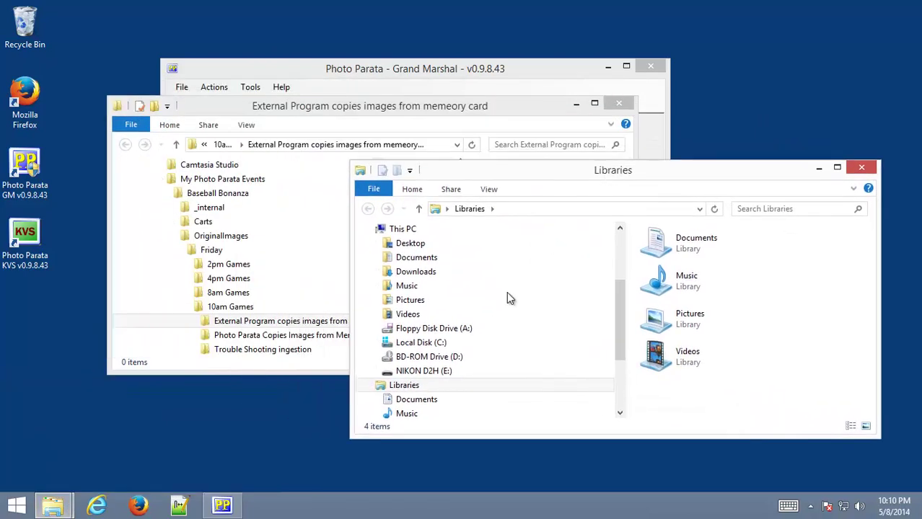
Copy all 87 images from NIKON D2H (E:)\DCIM\101NCD2H into the gallery folder.
left_click(428, 370)
double_click(668, 248)
double_click(668, 248)
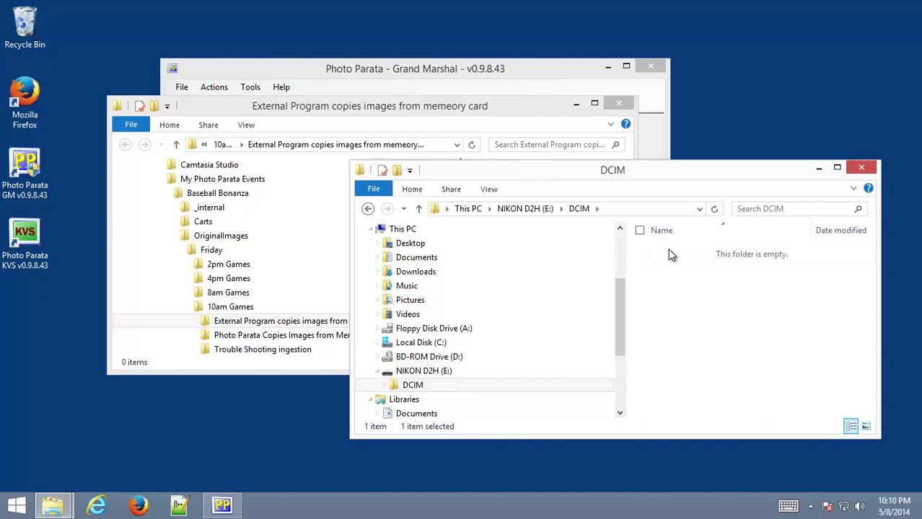
left_click(671, 254)
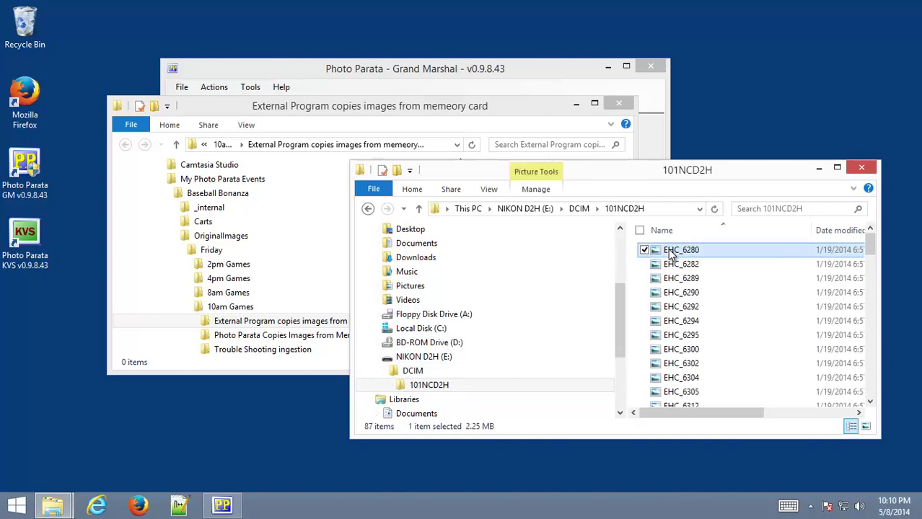
key("ctrl+a")
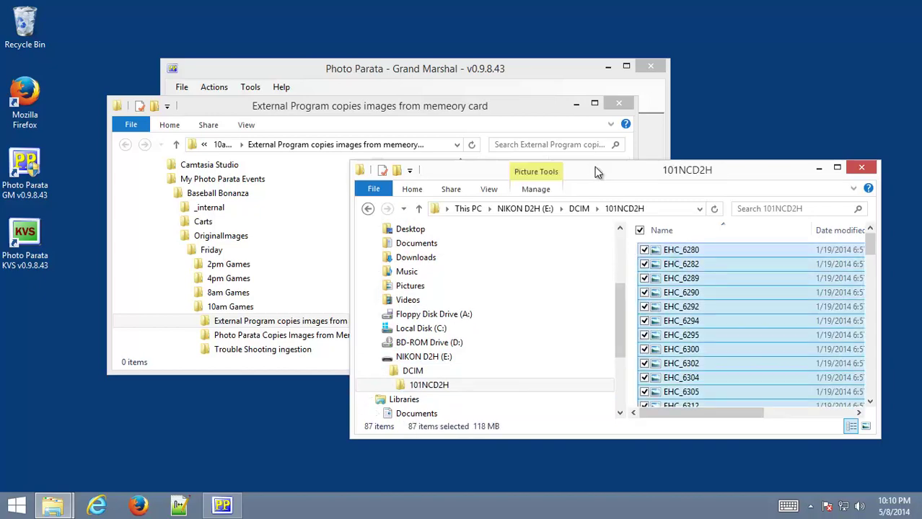
left_click_drag(450, 112, 362, 44)
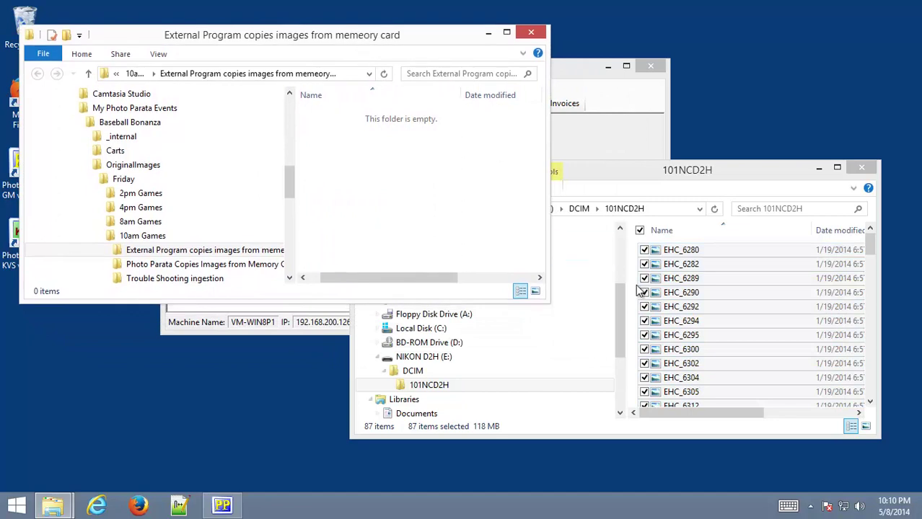
left_click_drag(678, 307, 368, 186)
left_click(588, 144)
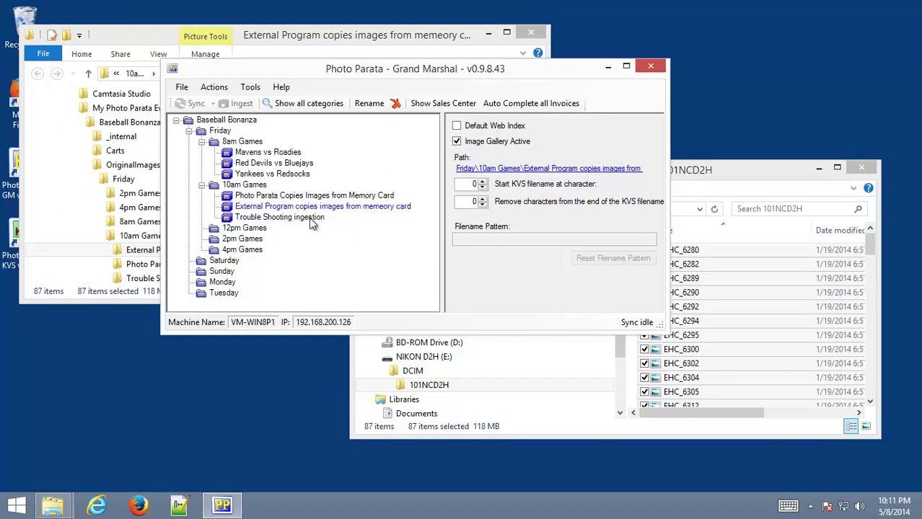
left_click_drag(356, 70, 388, 211)
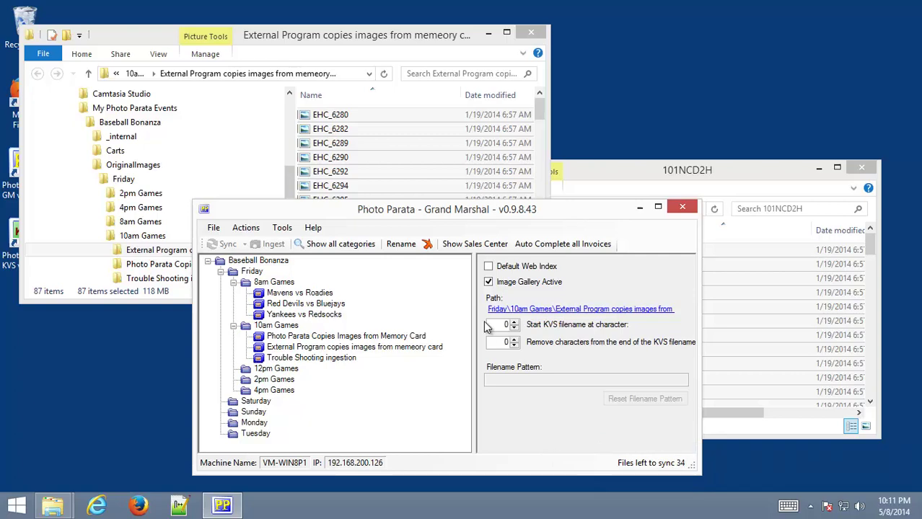
Wait until Photo Parata reports sync idle, then go to OriginalImages in Explorer.
left_click_drag(390, 37, 430, 38)
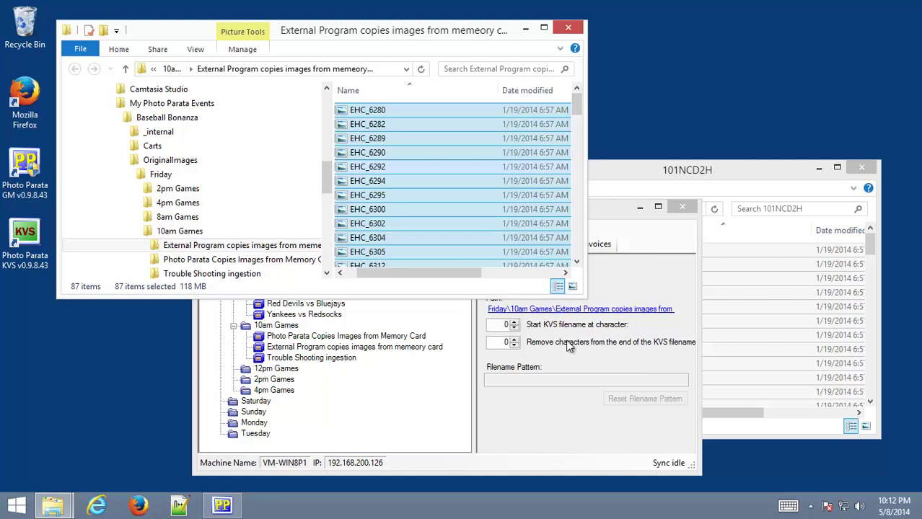
left_click(185, 166)
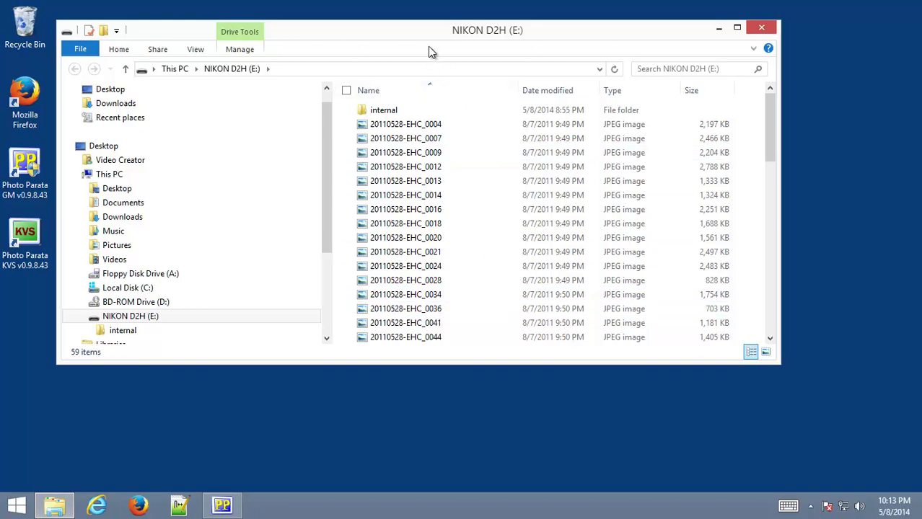
Move the NIKON D2H (E:) Explorer window to the lower right to uncover Photo Parata.
left_click_drag(430, 33, 549, 141)
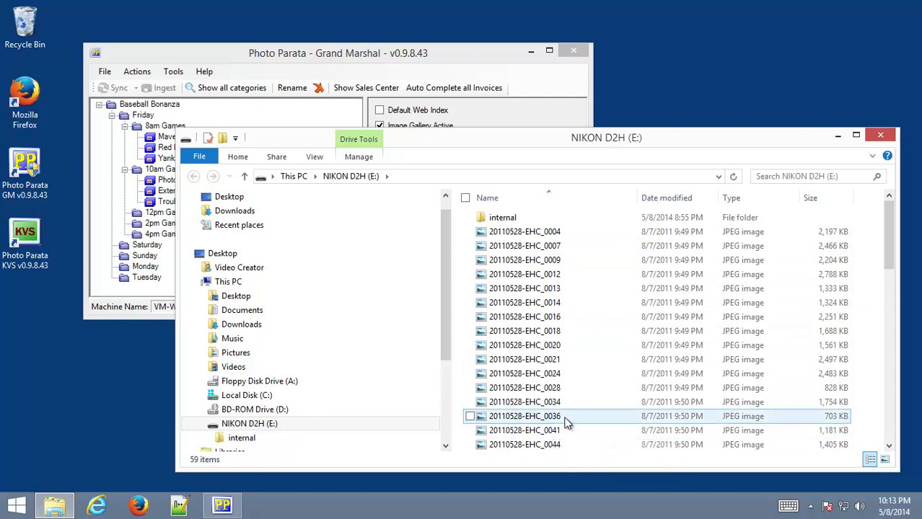
Start an ingest into the Trouble Shooting ingestion gallery from its context menu.
left_click(222, 505)
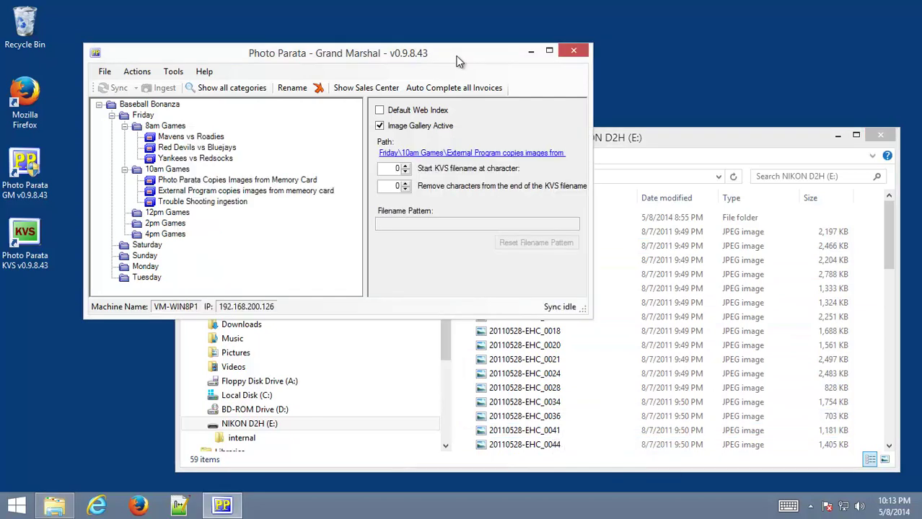
left_click(215, 201)
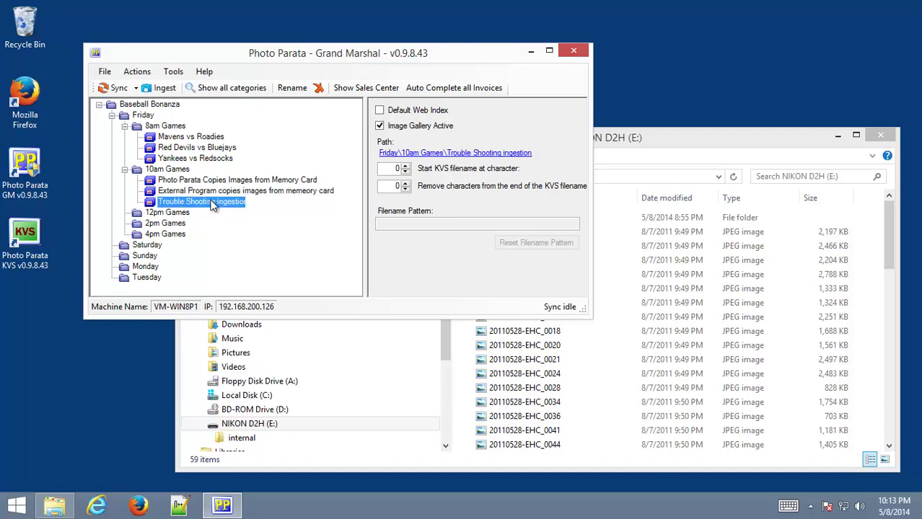
right_click(213, 206)
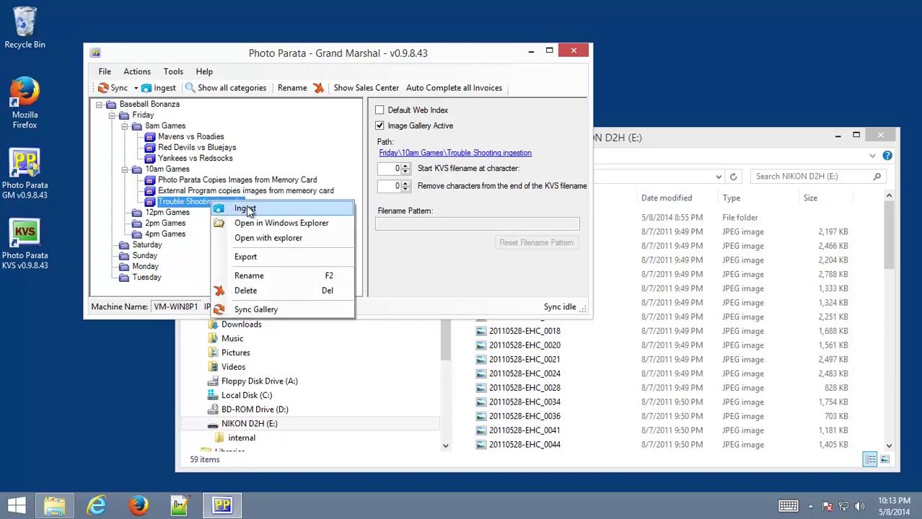
left_click(246, 208)
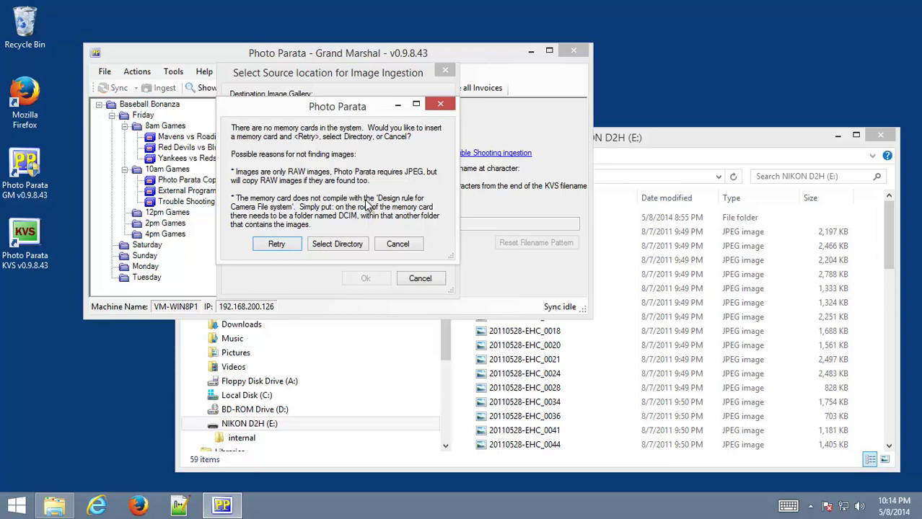
Move the no-memory-cards message aside and check the drive's file listing.
left_click(684, 148)
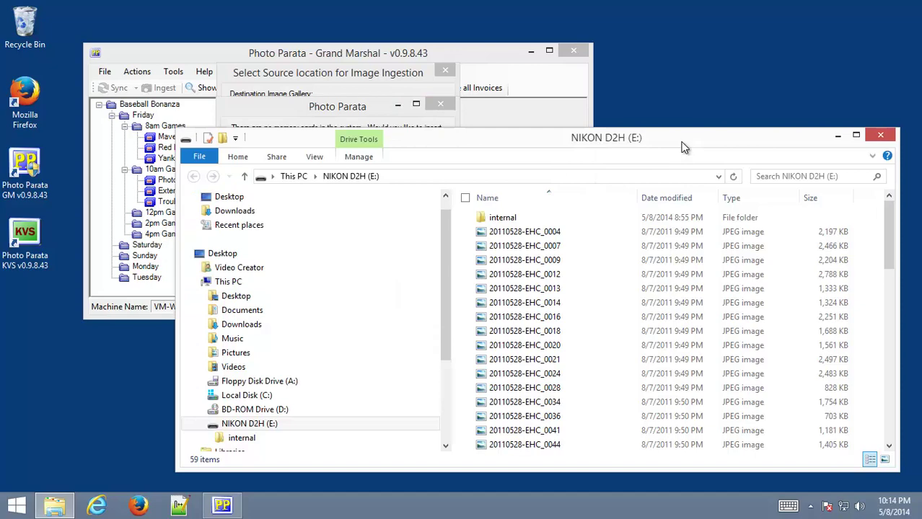
left_click_drag(367, 111, 224, 43)
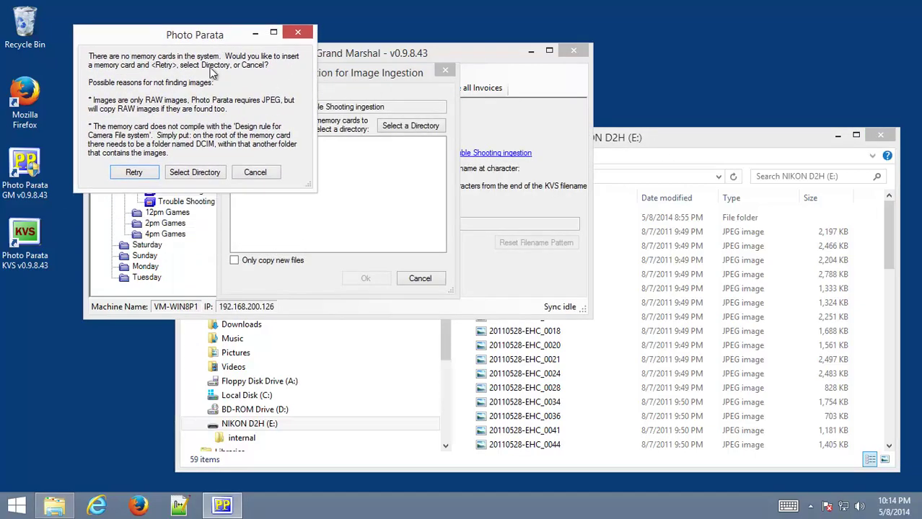
left_click(717, 148)
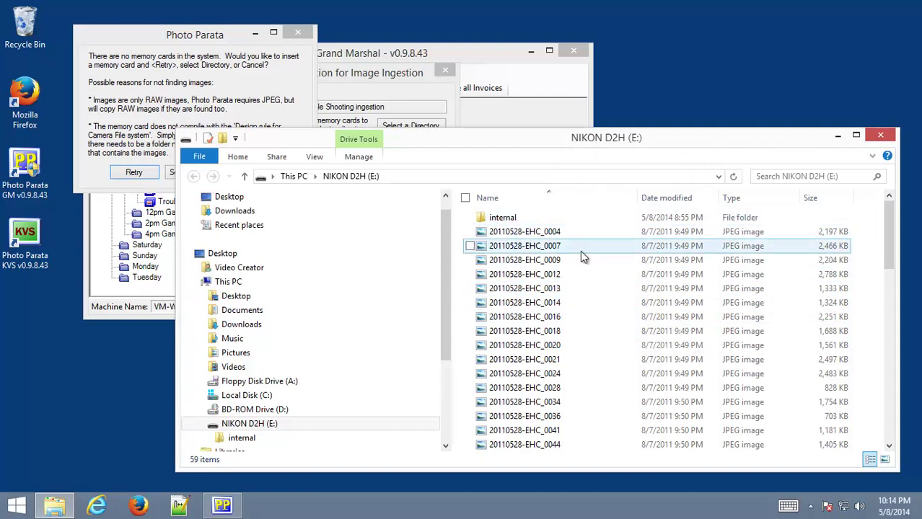
left_click(249, 70)
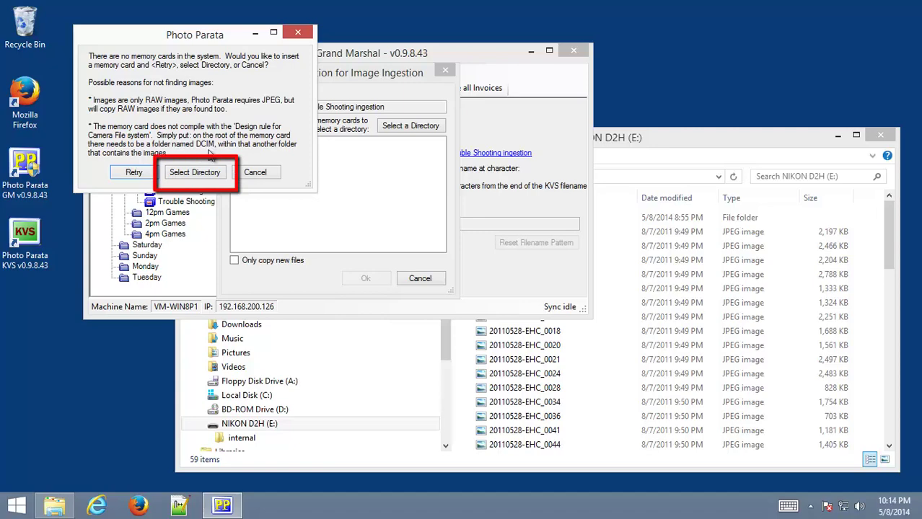
Choose the NIKON D2H (E:) drive as the ingestion source directory.
left_click(204, 178)
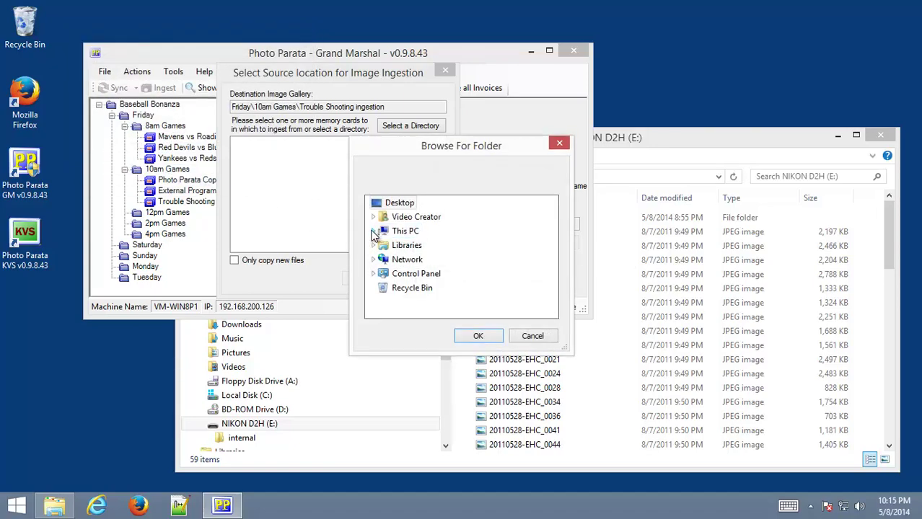
left_click(373, 232)
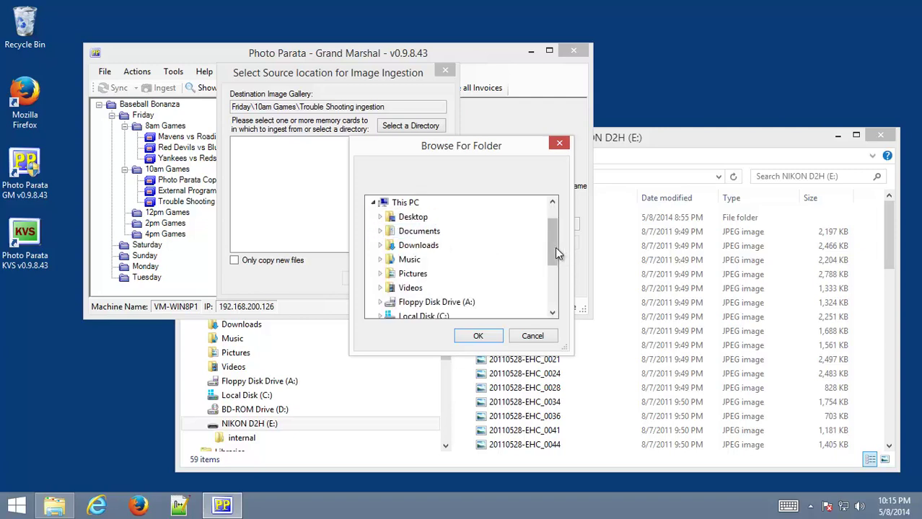
left_click(550, 286)
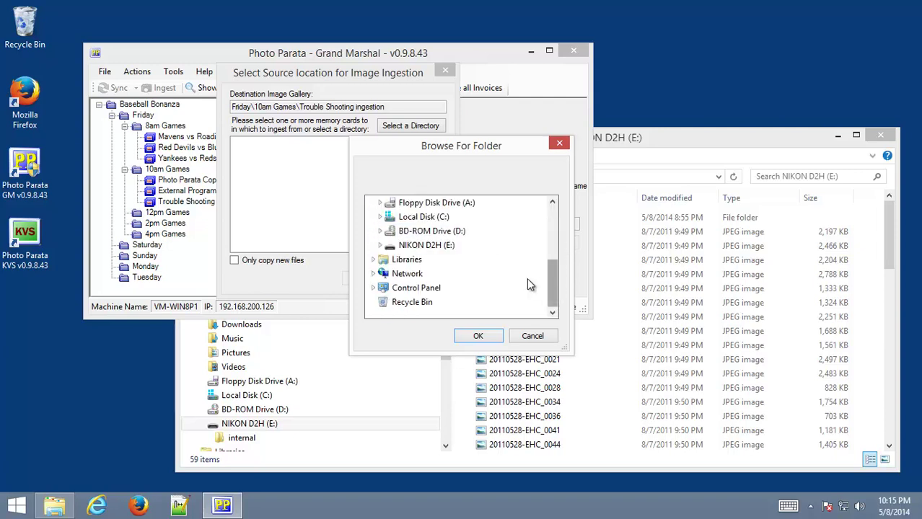
left_click(437, 247)
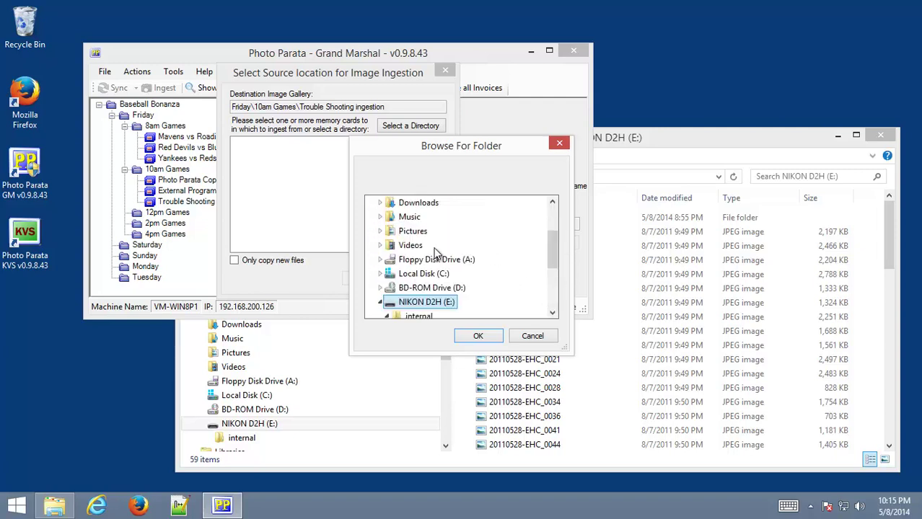
left_click(478, 336)
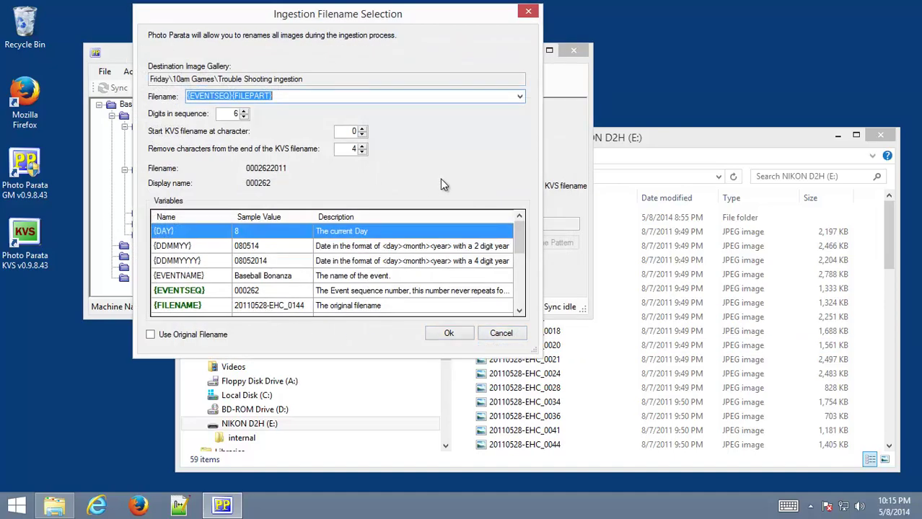
Keep each image's original filename and start copying the card images into the gallery.
left_click(672, 140)
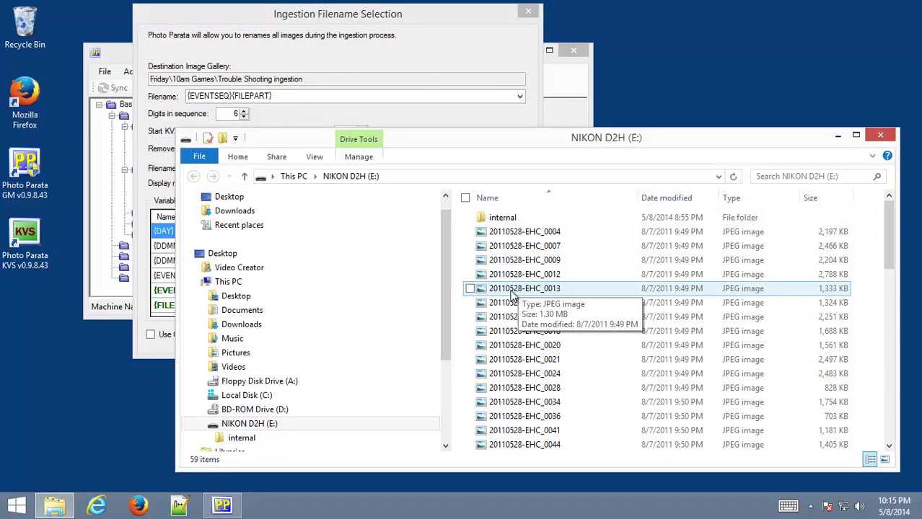
left_click(418, 47)
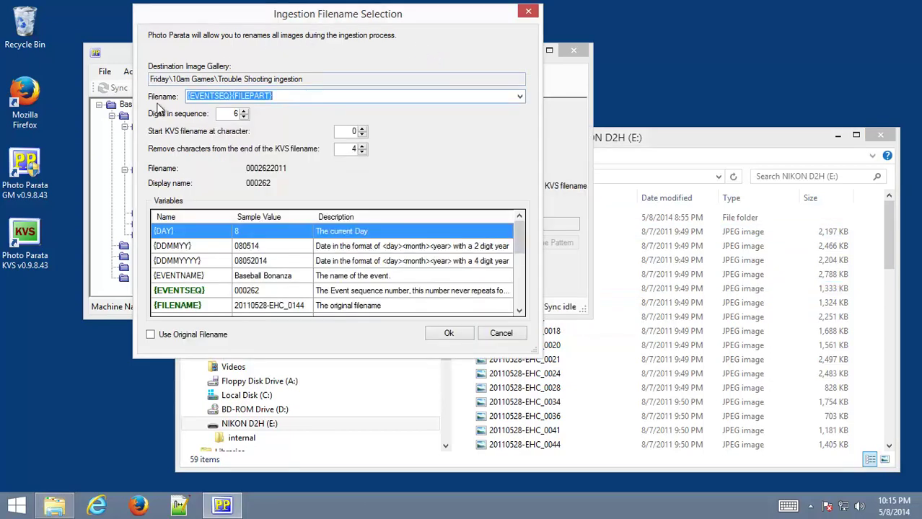
left_click(163, 336)
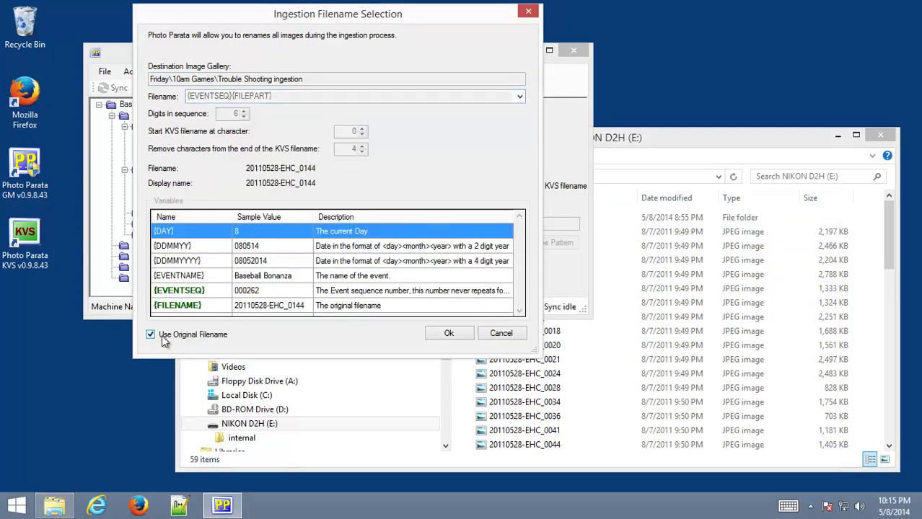
left_click(448, 334)
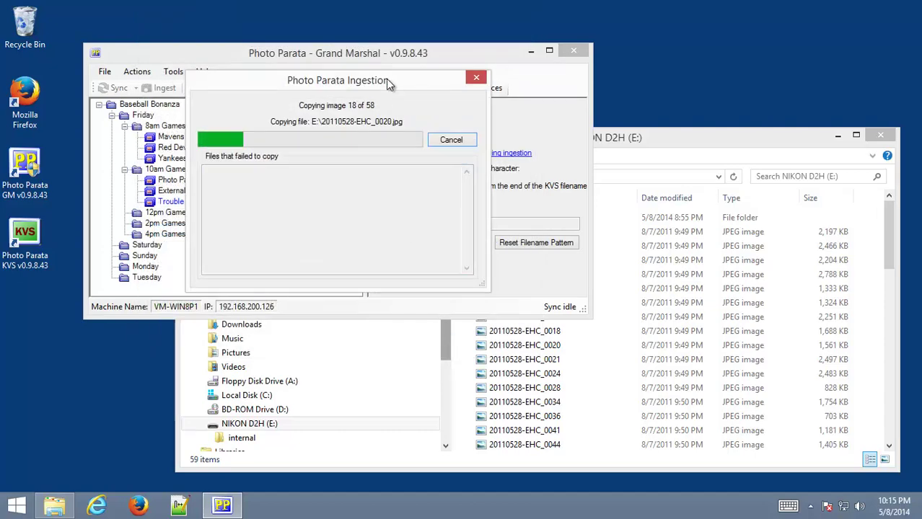
Move the Ingestion progress window aside and let the card image copy finish.
left_click_drag(391, 70, 664, 44)
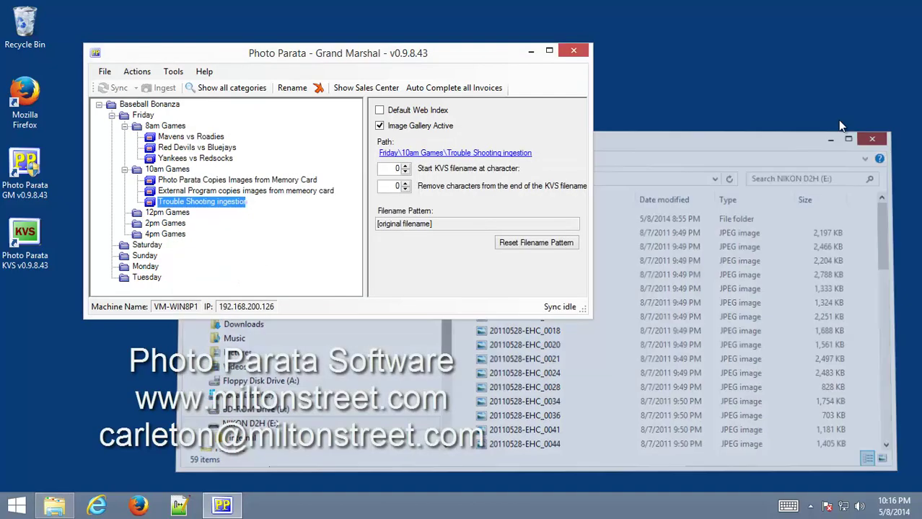
Close the NIKON D2H (E:) File Explorer window.
left_click(837, 135)
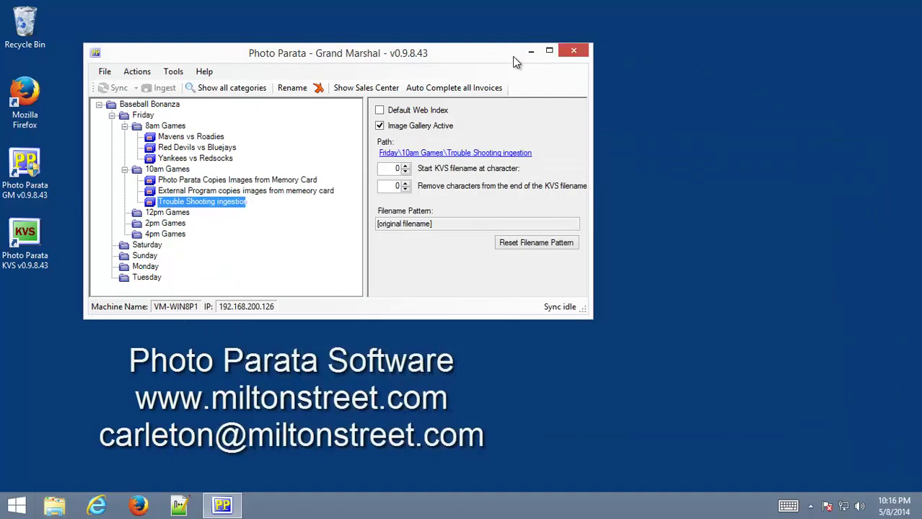